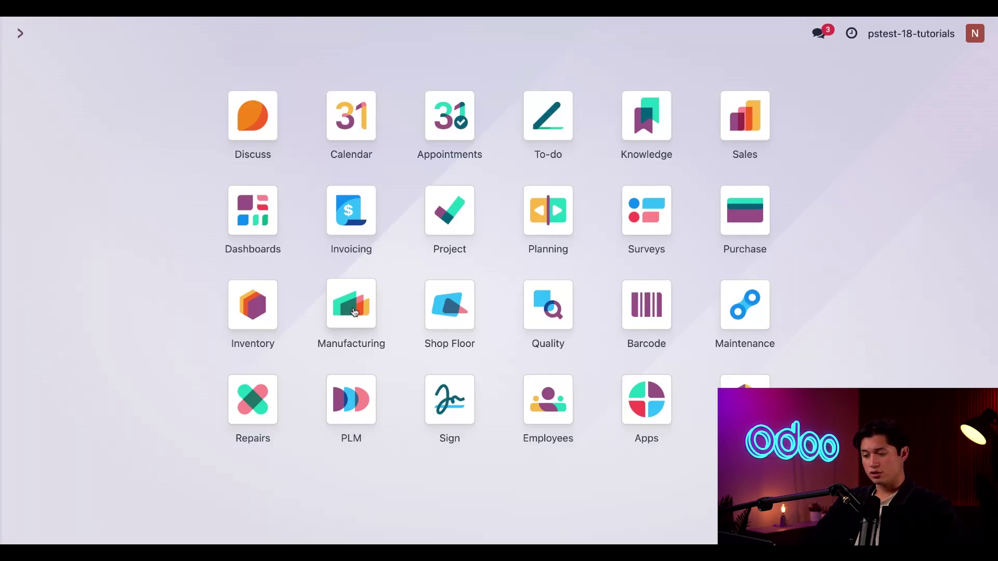
# Step: Open the Manufacturing settings and check that Work Orders and Work Order Dependencies are enabled
pyautogui.click(354, 312)
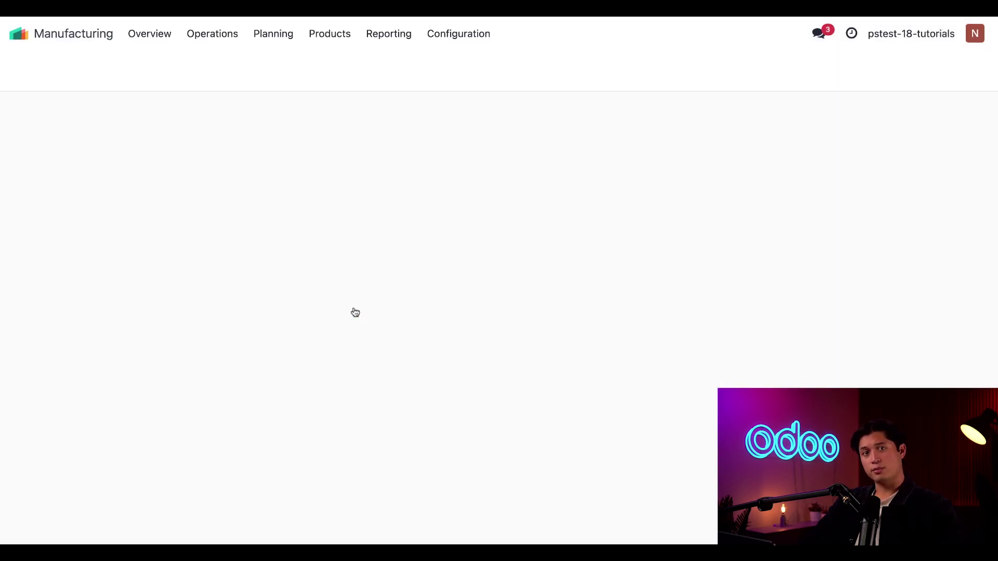
pyautogui.click(465, 33)
pyautogui.click(474, 63)
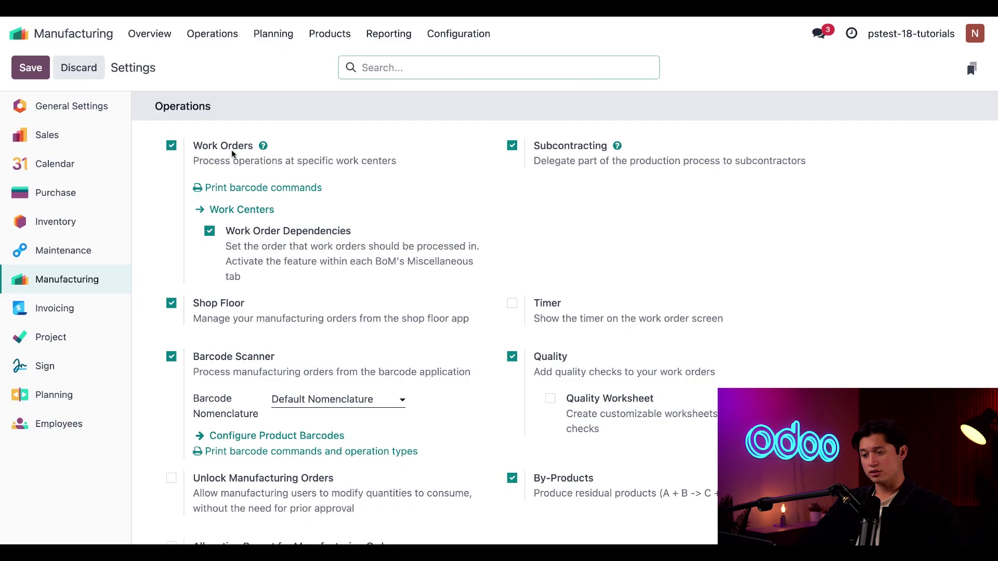
pyautogui.moveTo(236, 153)
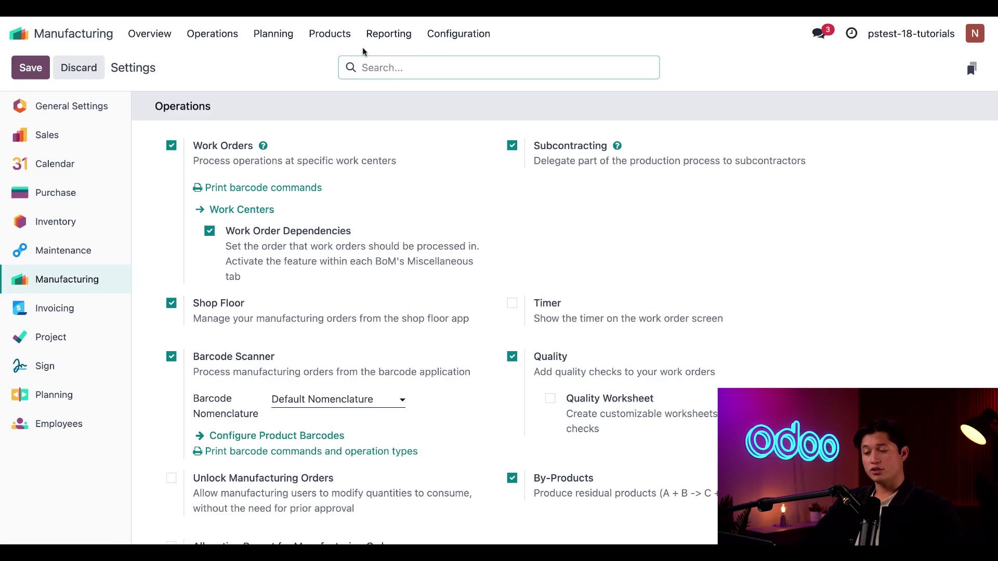
# Step: Open the Table bill of materials and review its Operations and Miscellaneous tabs
pyautogui.click(333, 35)
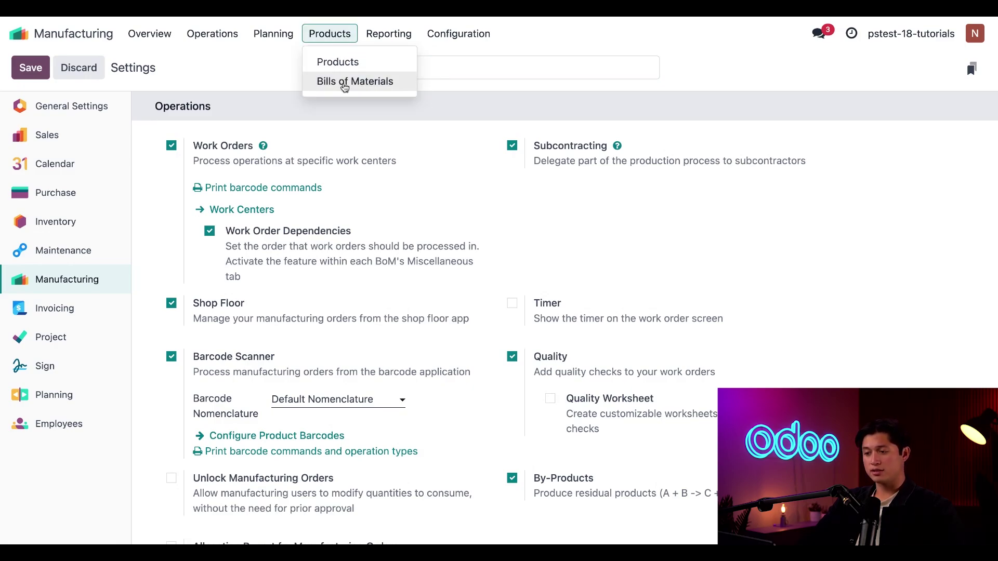
pyautogui.click(344, 82)
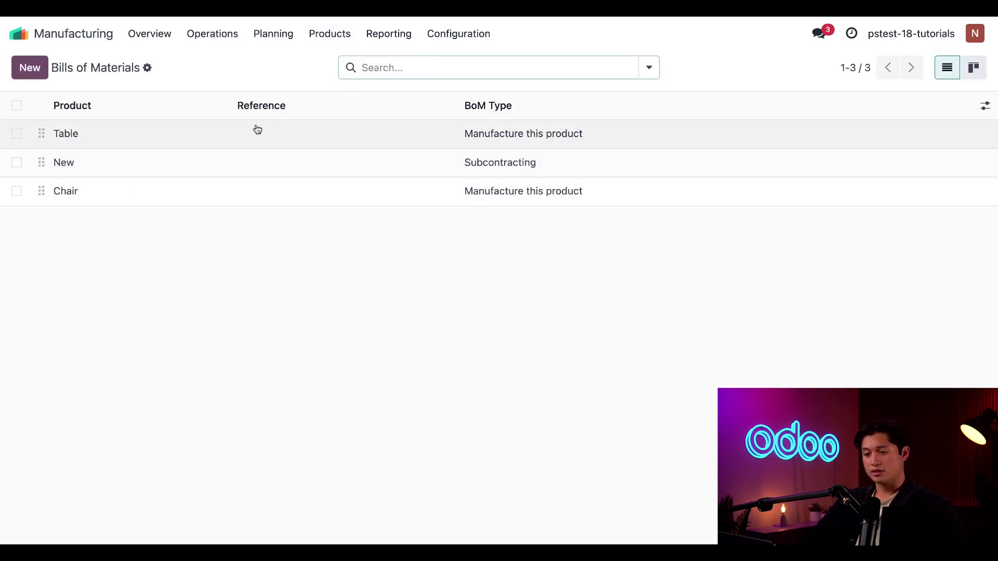
pyautogui.click(257, 130)
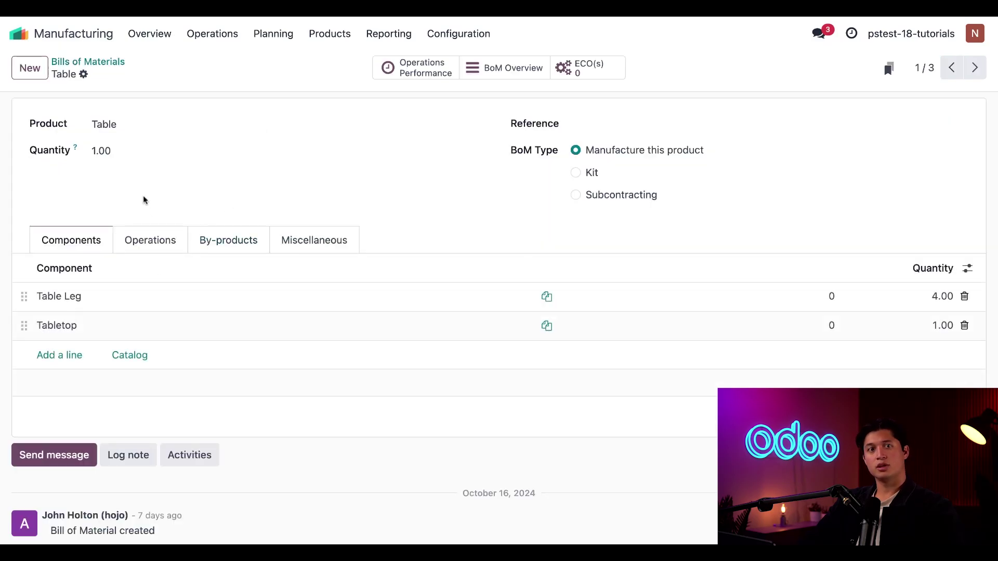
pyautogui.click(136, 240)
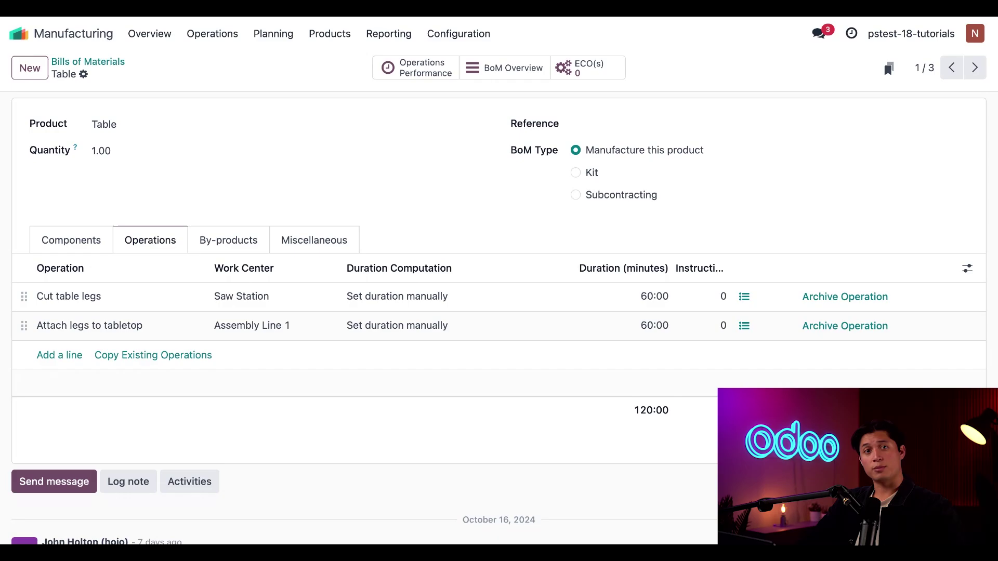
pyautogui.click(311, 244)
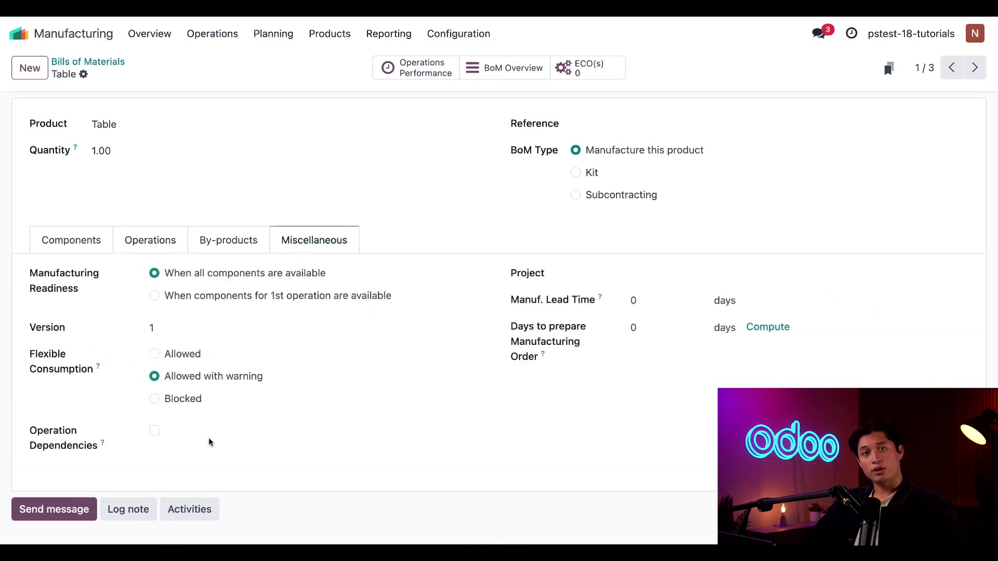
# Step: Turn on Operation Dependencies for the Table BoM and save it
pyautogui.click(154, 431)
pyautogui.scroll(-2, 227, 444)
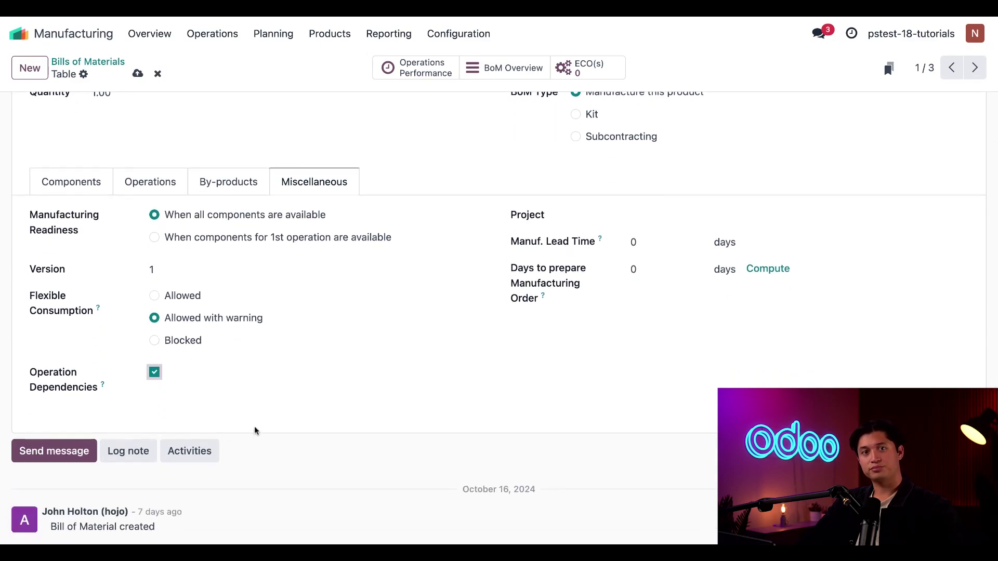
pyautogui.click(137, 74)
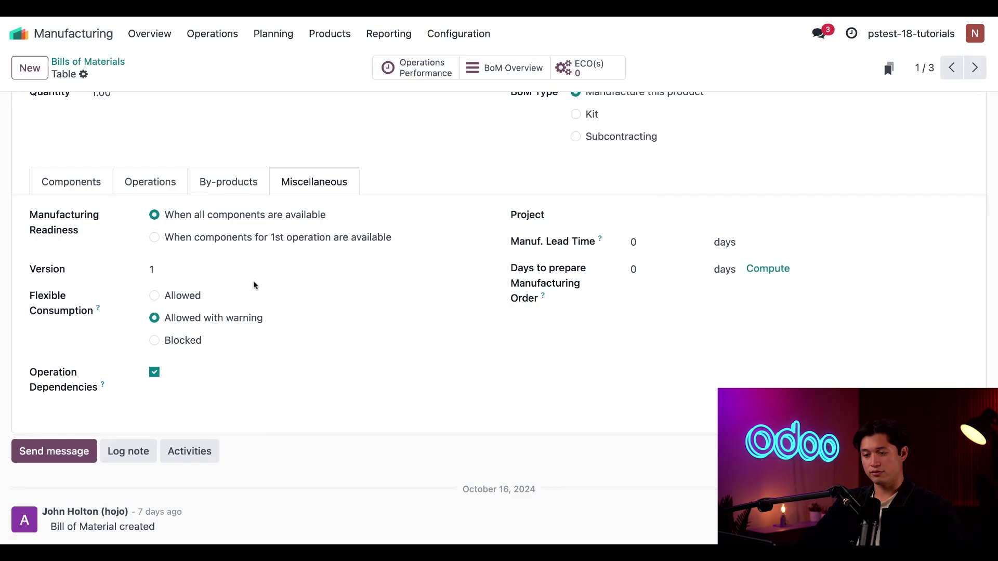
# Step: Open the Attach legs to tabletop operation from the Operations tab
pyautogui.scroll(2, 305, 285)
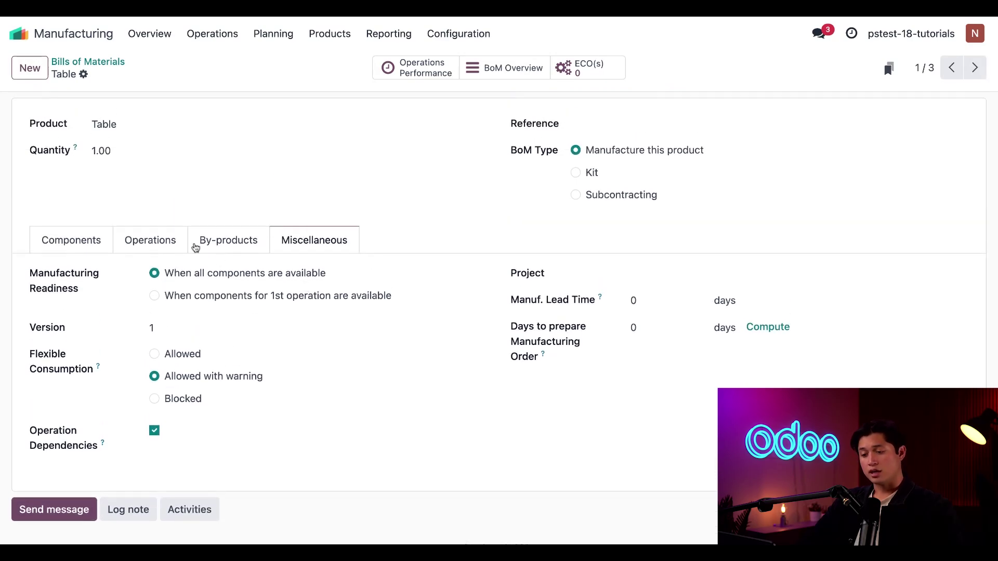
pyautogui.click(162, 240)
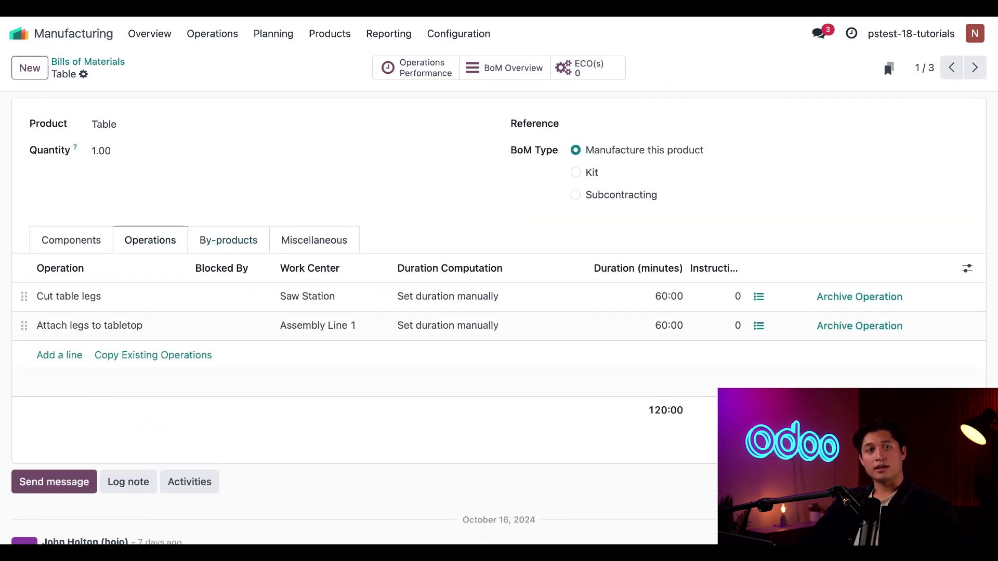
pyautogui.click(207, 336)
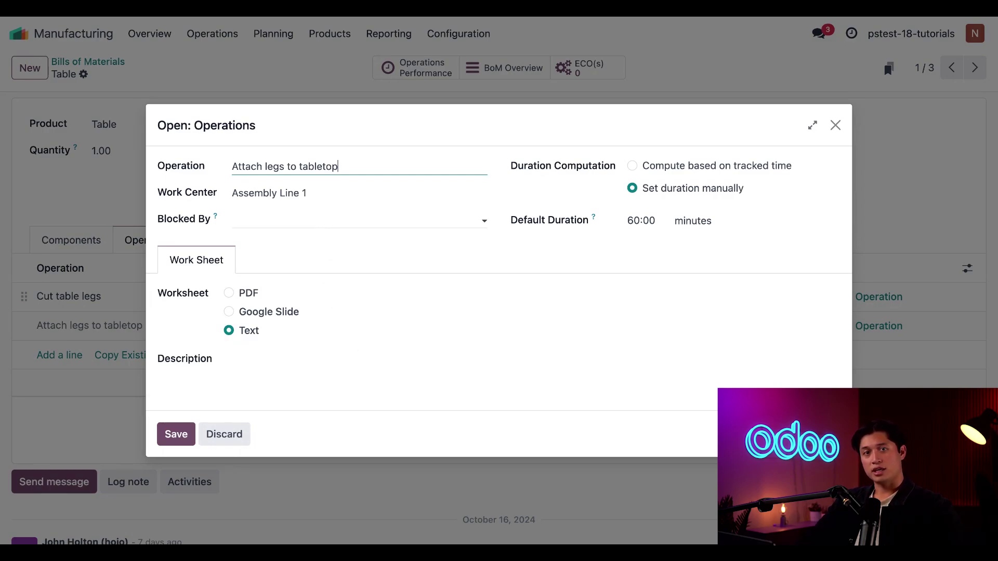
# Step: Set Attach legs to tabletop as blocked by Cut table legs and save the operation
pyautogui.click(321, 220)
pyautogui.click(317, 244)
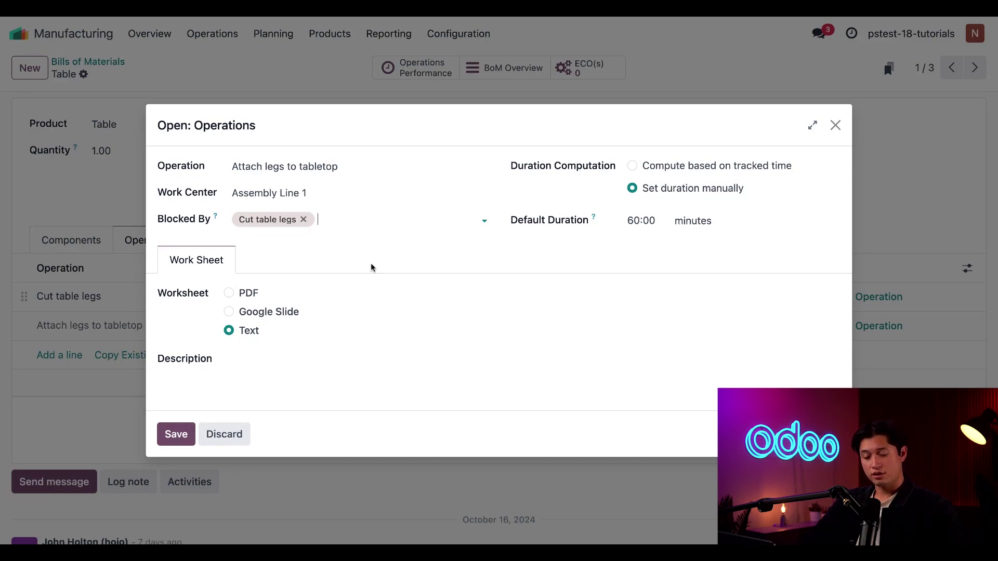
pyautogui.click(176, 436)
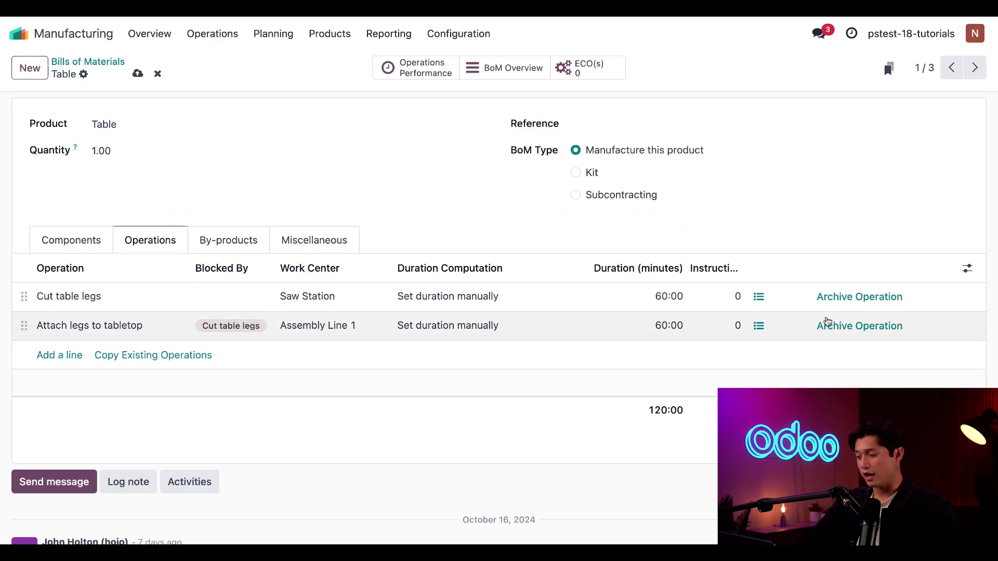
# Step: Open the operations list's column chooser, then close it without changes
pyautogui.click(967, 271)
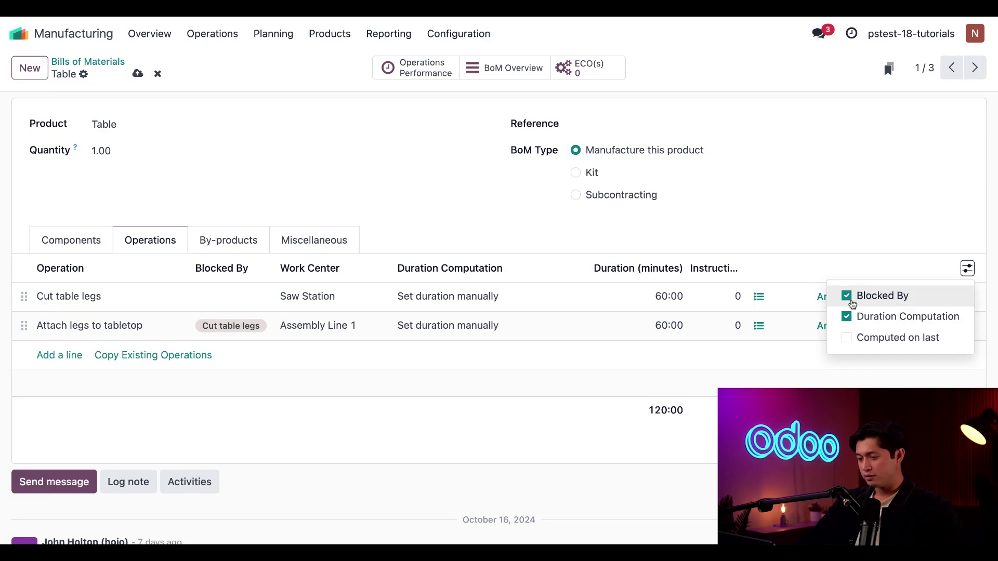
pyautogui.click(289, 396)
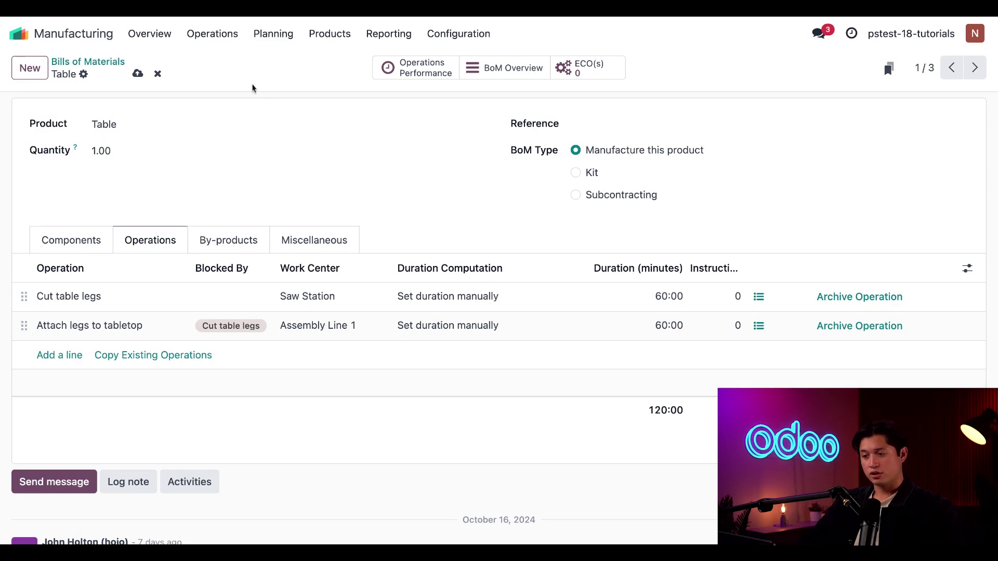
# Step: Create and confirm a new manufacturing order for one Table
pyautogui.click(212, 35)
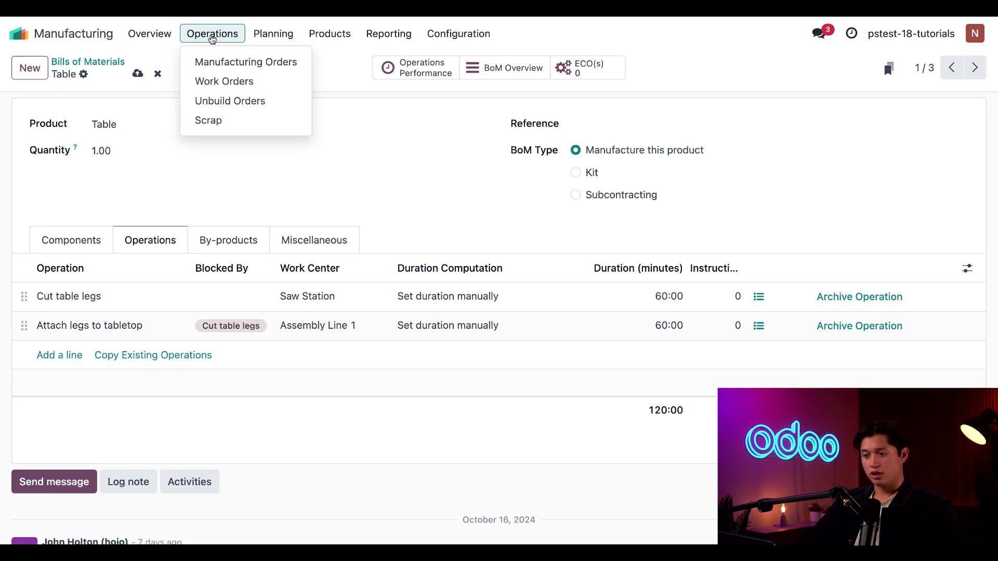
pyautogui.click(236, 63)
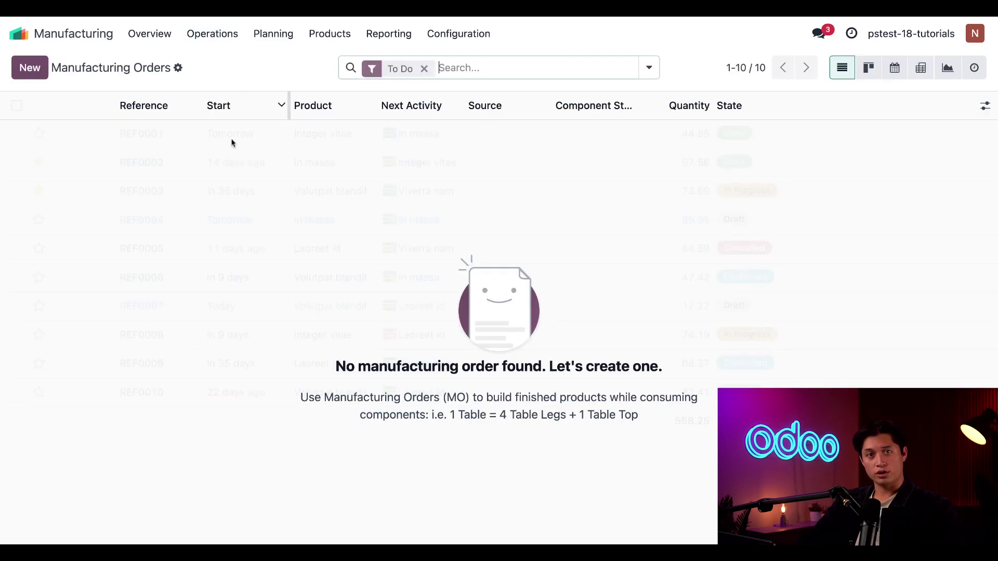
pyautogui.click(29, 68)
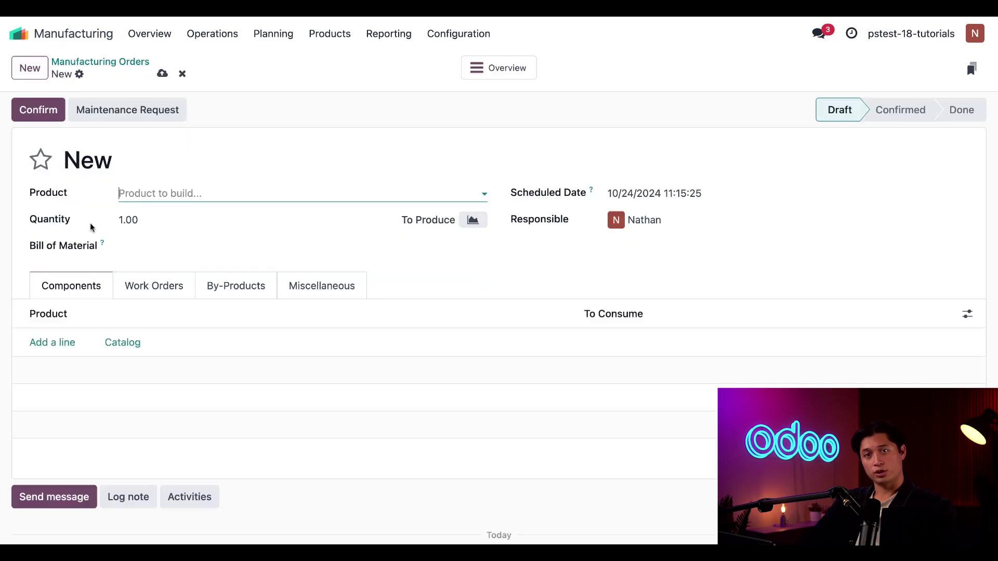
pyautogui.click(180, 197)
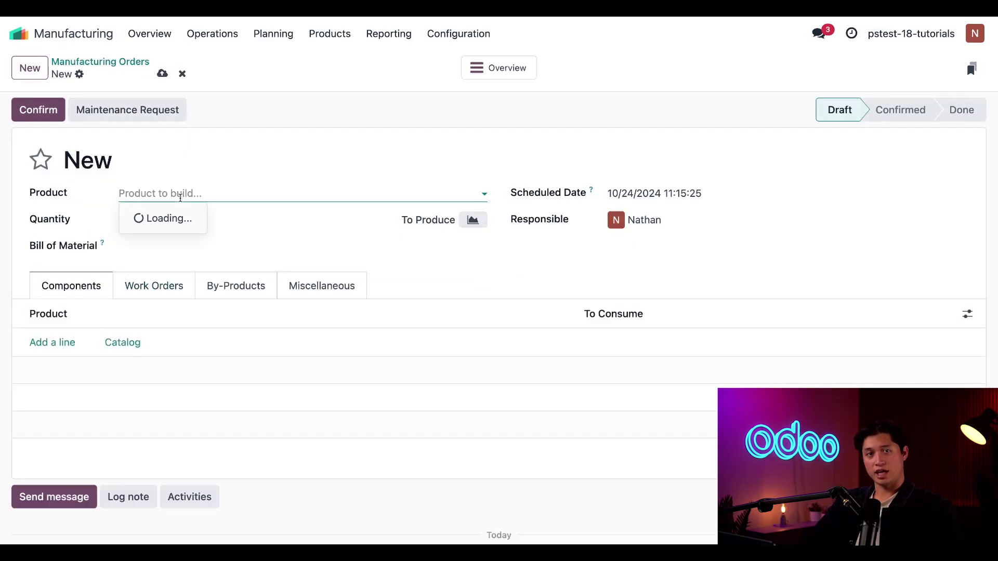
pyautogui.click(171, 294)
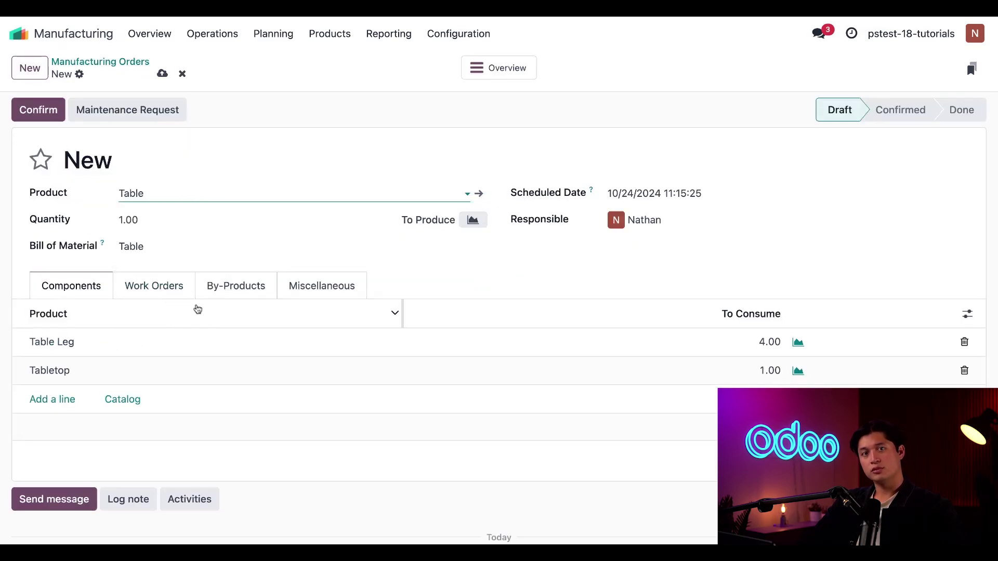
pyautogui.click(48, 112)
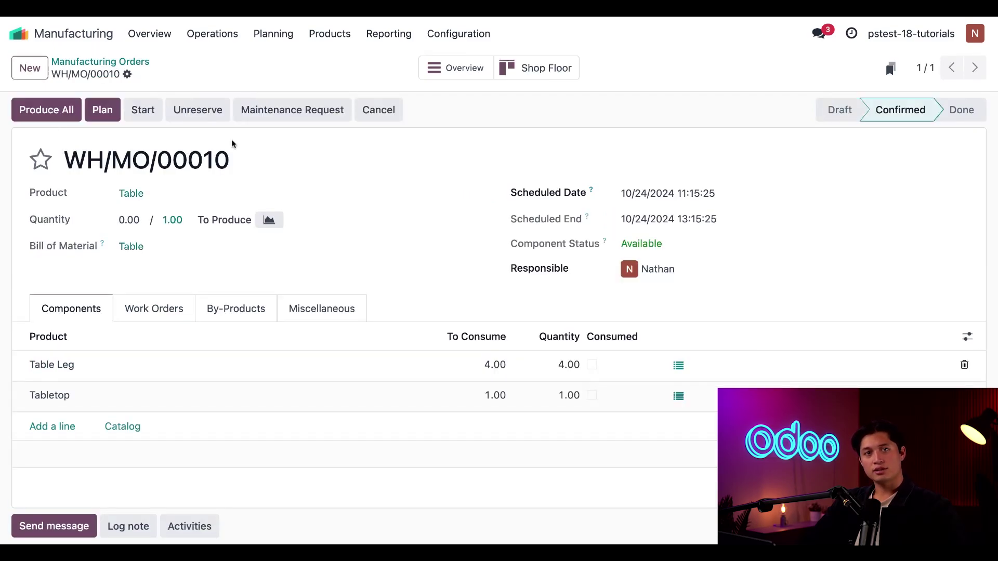
# Step: Review the order's two work orders and plan them
pyautogui.click(146, 309)
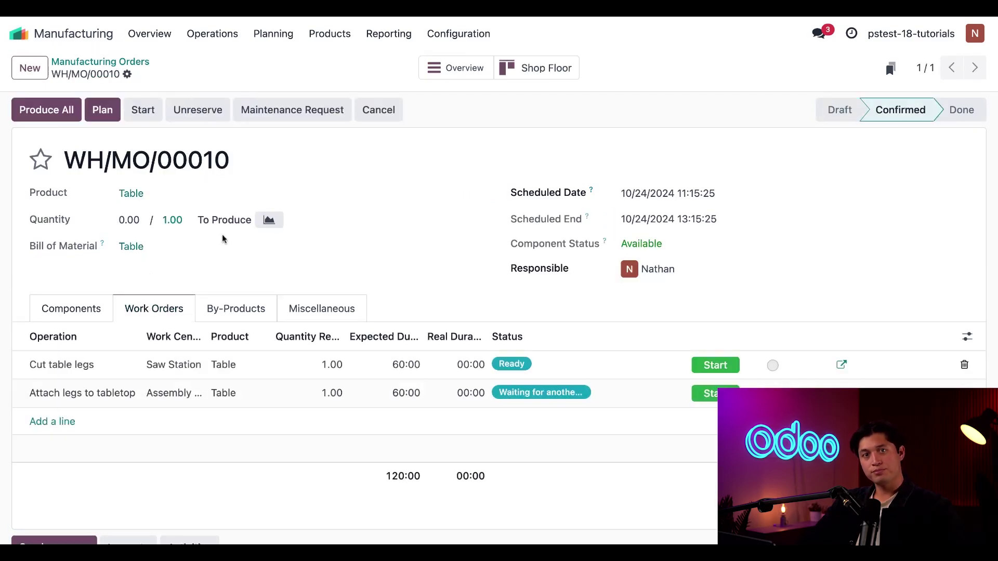
pyautogui.scroll(-3, 236, 231)
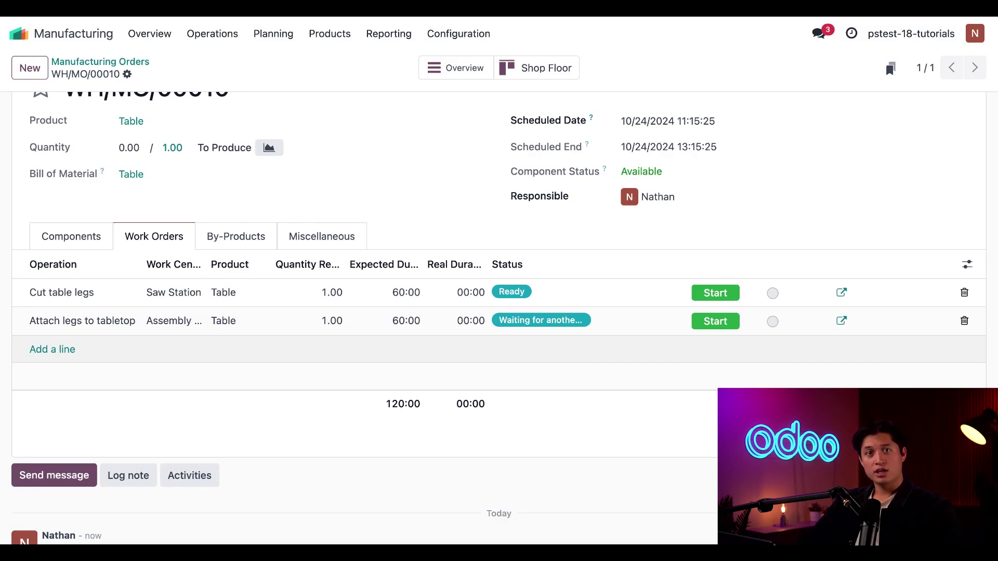
pyautogui.scroll(3, 207, 105)
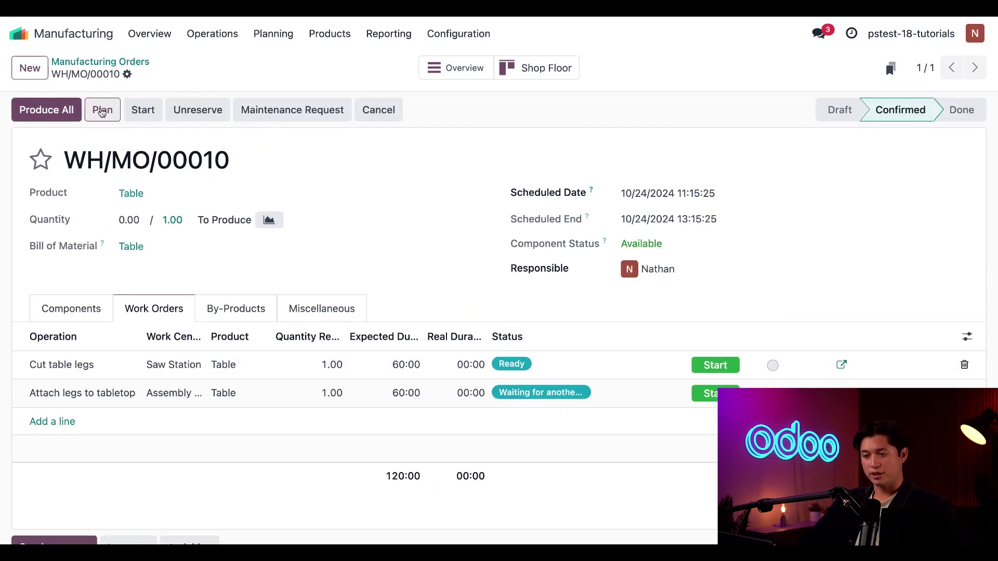
pyautogui.click(104, 108)
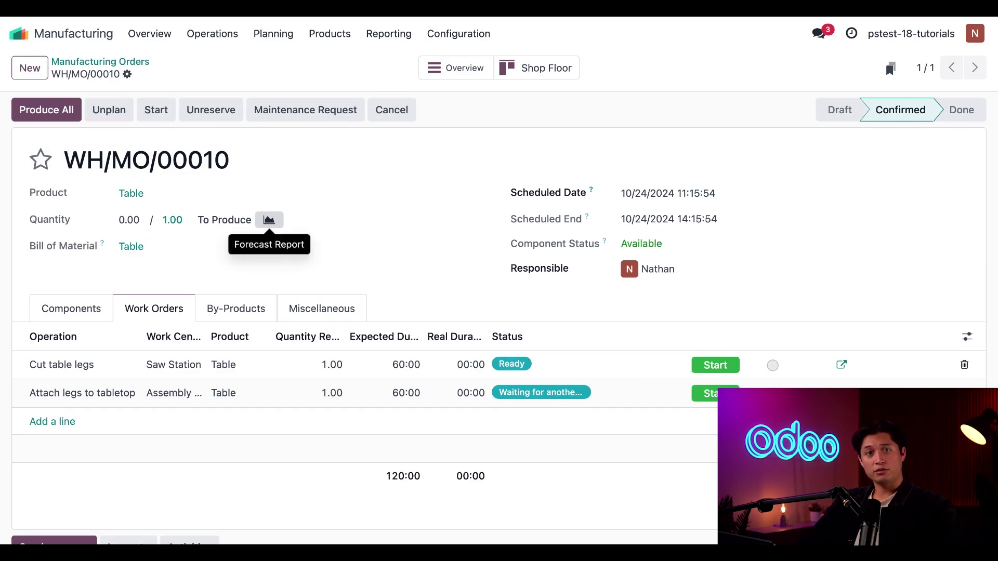
pyautogui.click(288, 35)
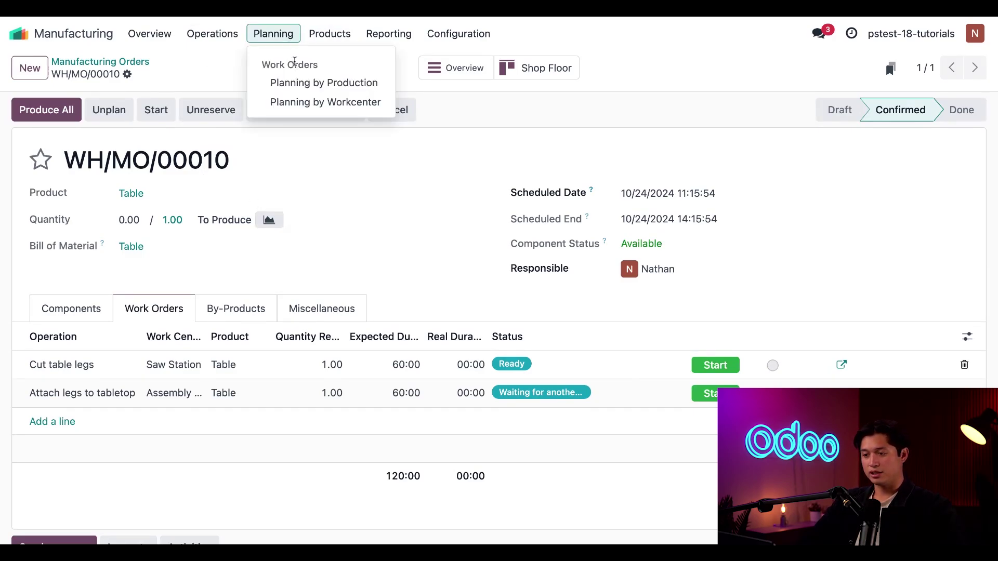
# Step: On today's Planning by Production Gantt, drag the leg-attaching work order before cutting, then back after it
pyautogui.click(309, 87)
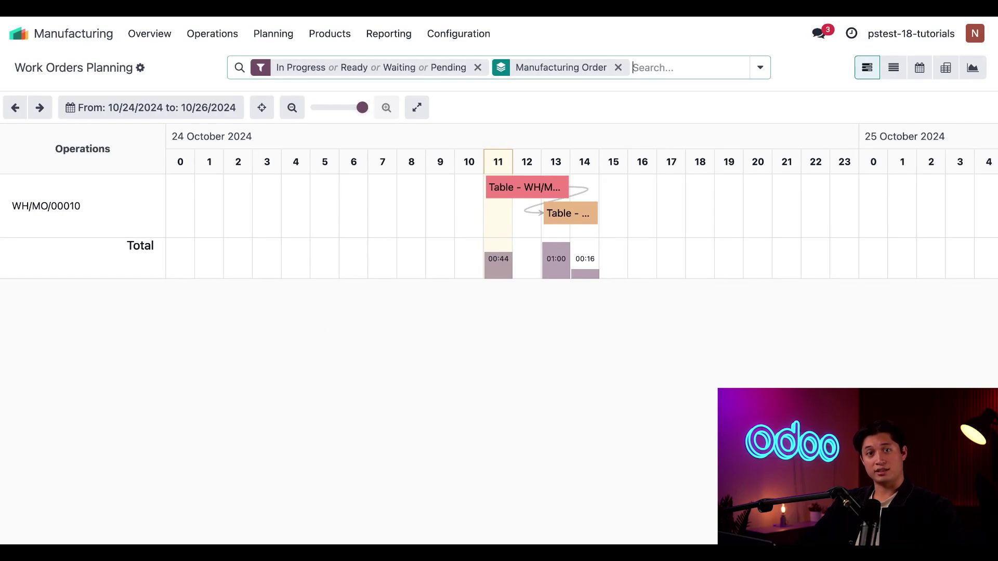
pyautogui.click(128, 109)
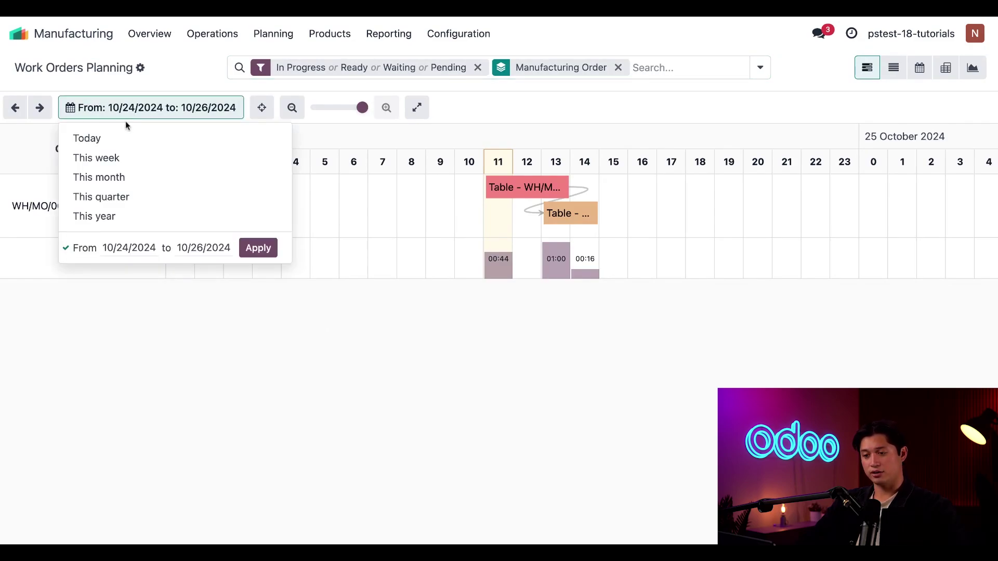
pyautogui.click(113, 139)
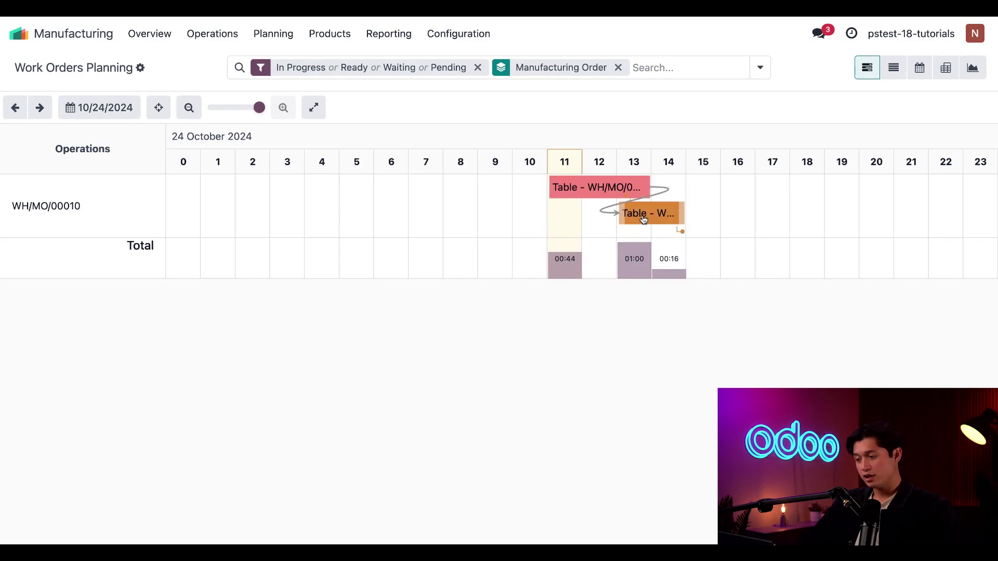
pyautogui.moveTo(639, 216); pyautogui.dragTo(497, 191)
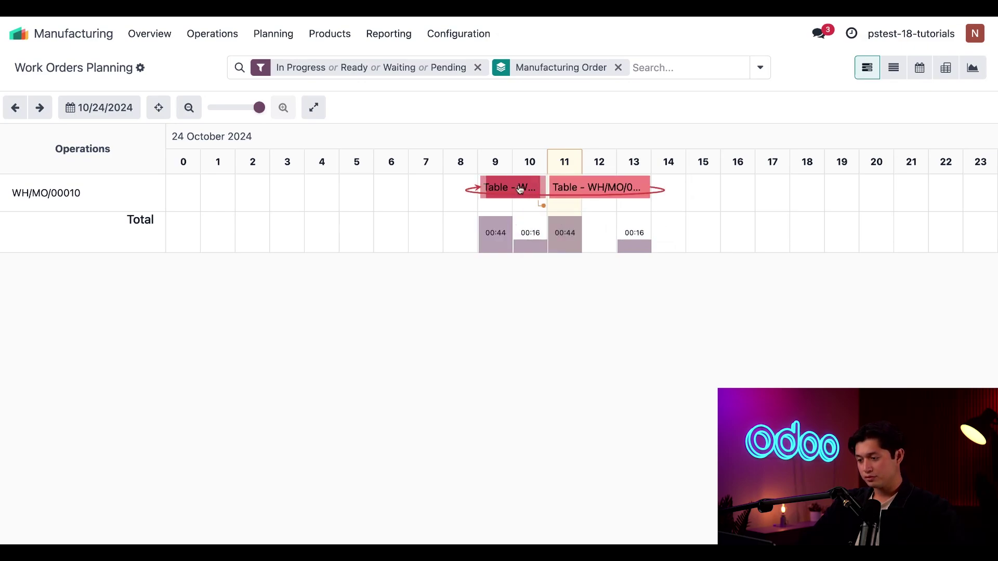
pyautogui.moveTo(519, 188); pyautogui.dragTo(640, 205)
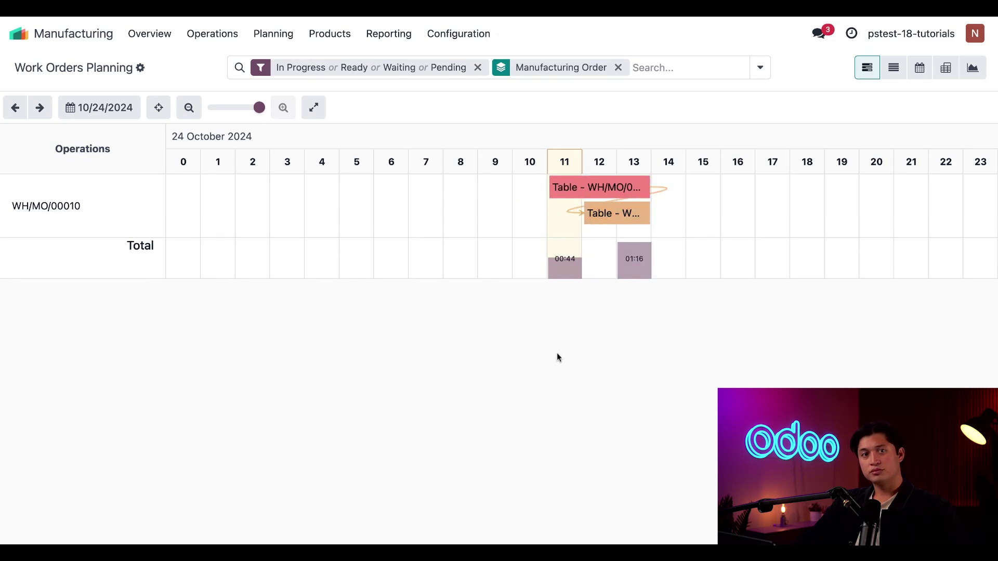